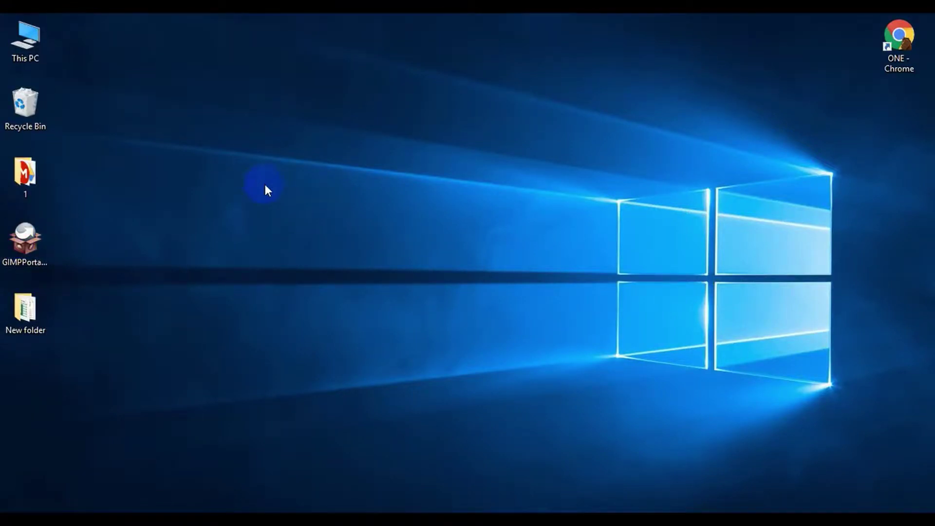
Refresh the desktop and launch the GIMPPortable_2.10.8.paf installer.
right_click(265, 190)
left_click(293, 225)
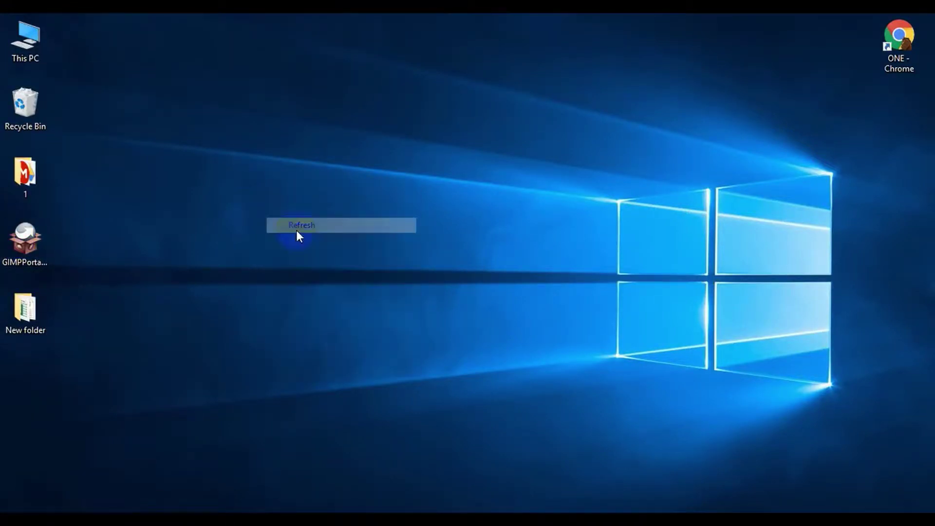
left_click(44, 250)
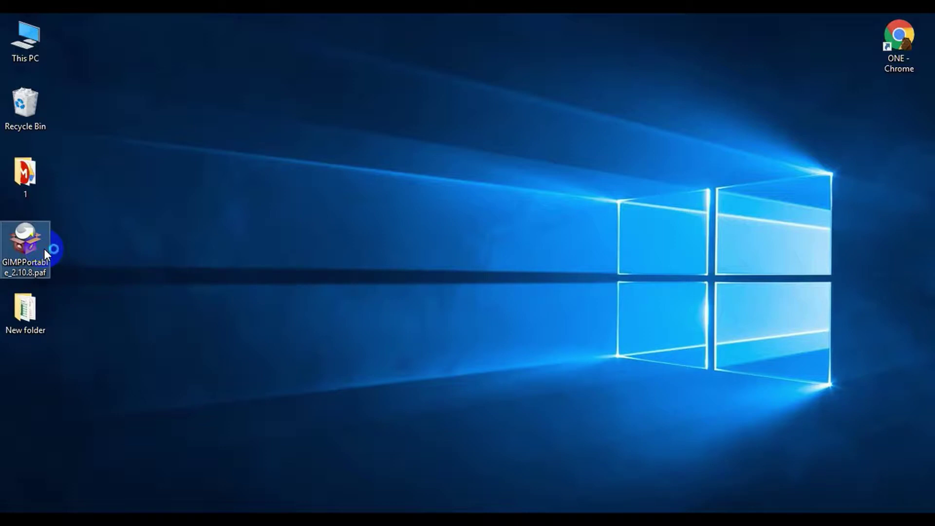
double_click(44, 248)
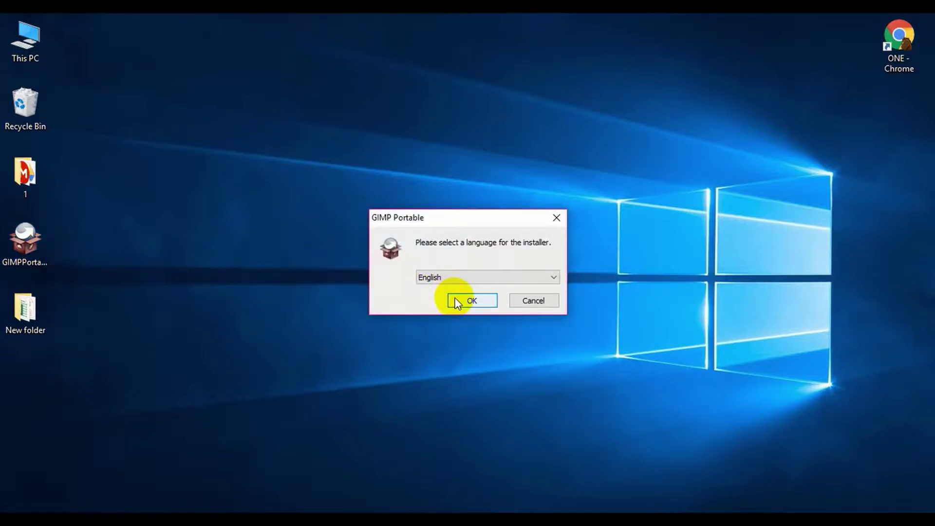
Choose English as the installer language and confirm it.
left_click(457, 282)
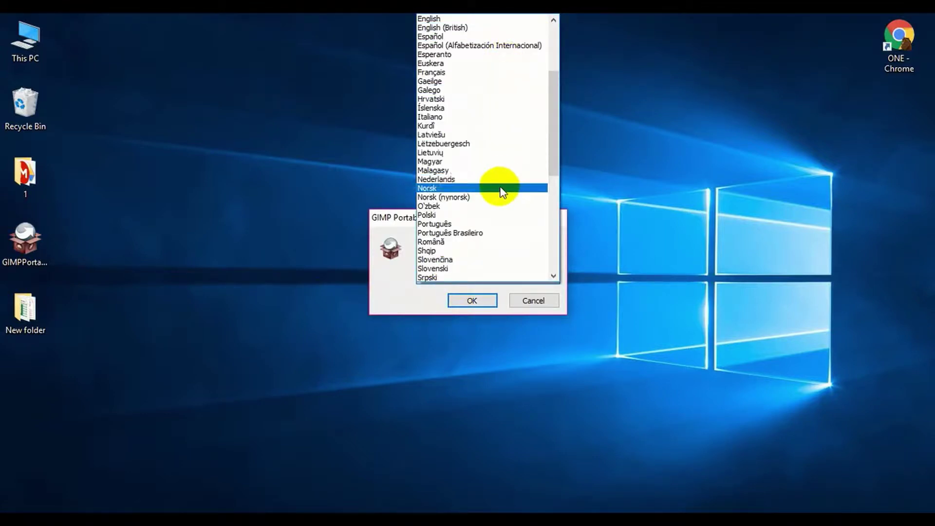
left_click_drag(553, 149, 559, 99)
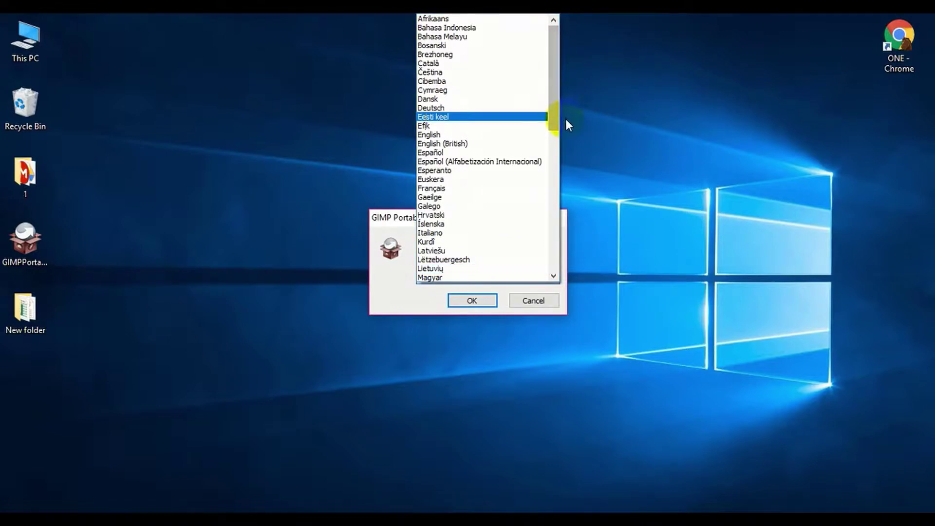
left_click(518, 135)
left_click(478, 299)
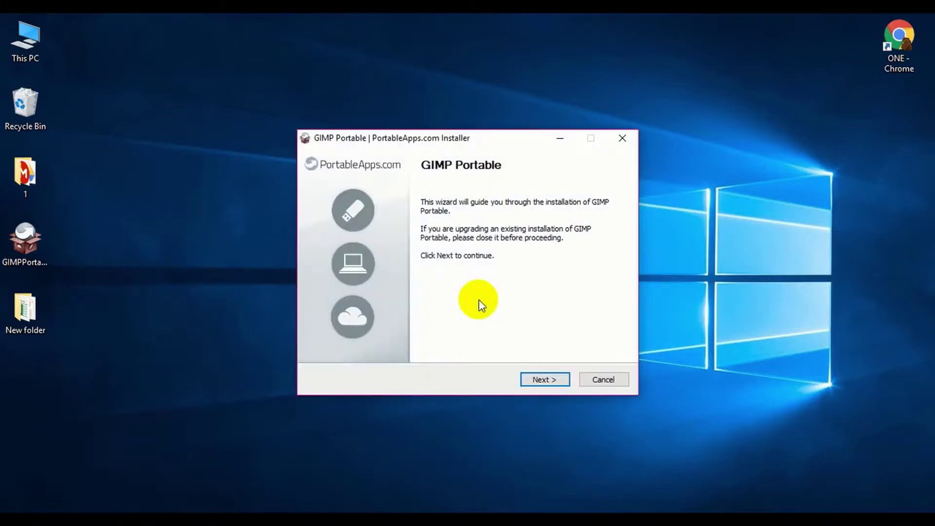
Accept the default components and keep the desktop GIMPPortable folder as the destination.
left_click(539, 380)
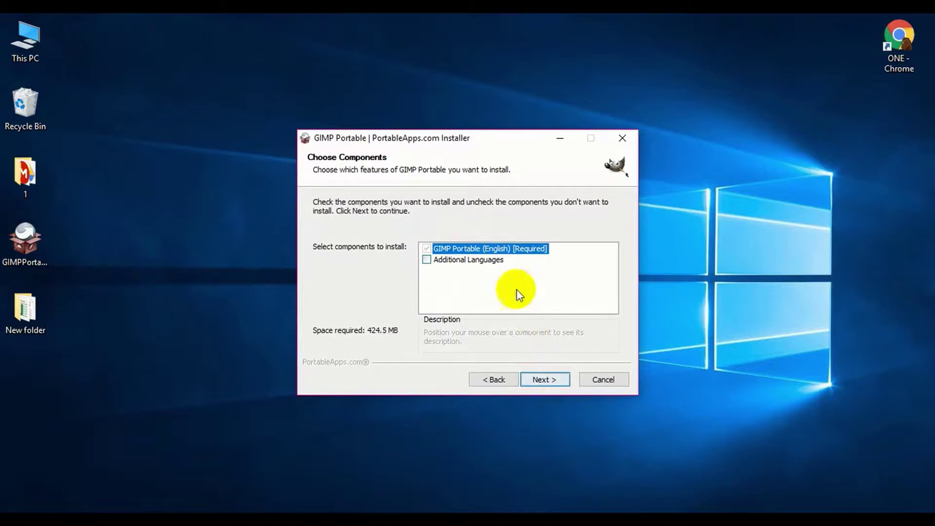
left_click(539, 379)
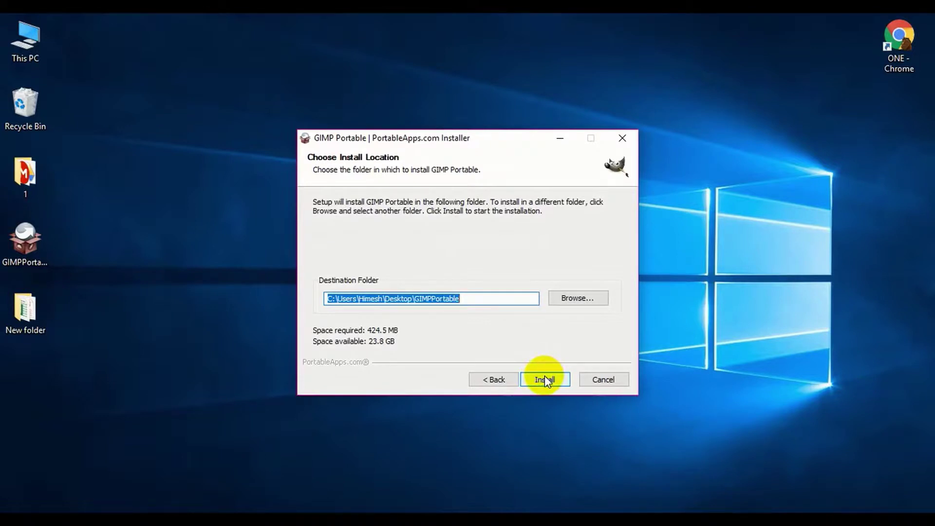
left_click(567, 300)
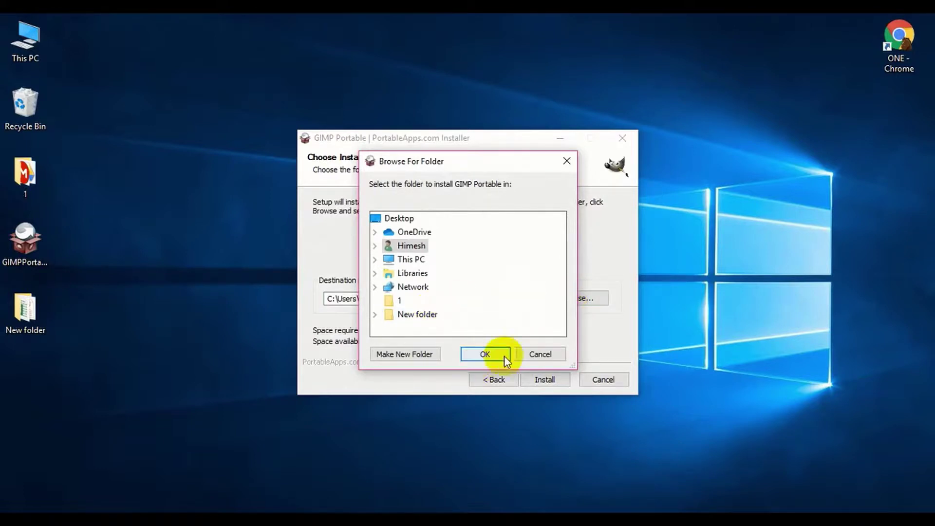
left_click(528, 357)
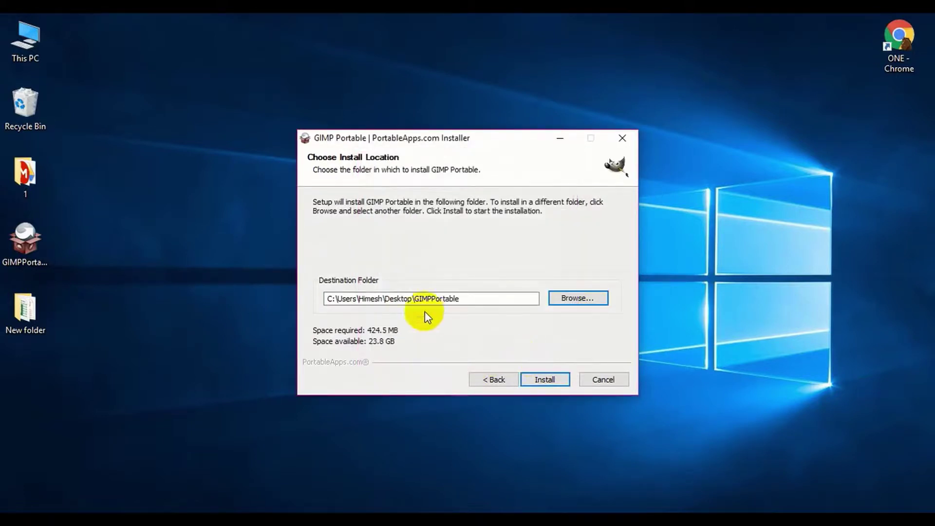
Start the installation and let it run to the Completing GIMP Portable Setup page.
left_click(537, 378)
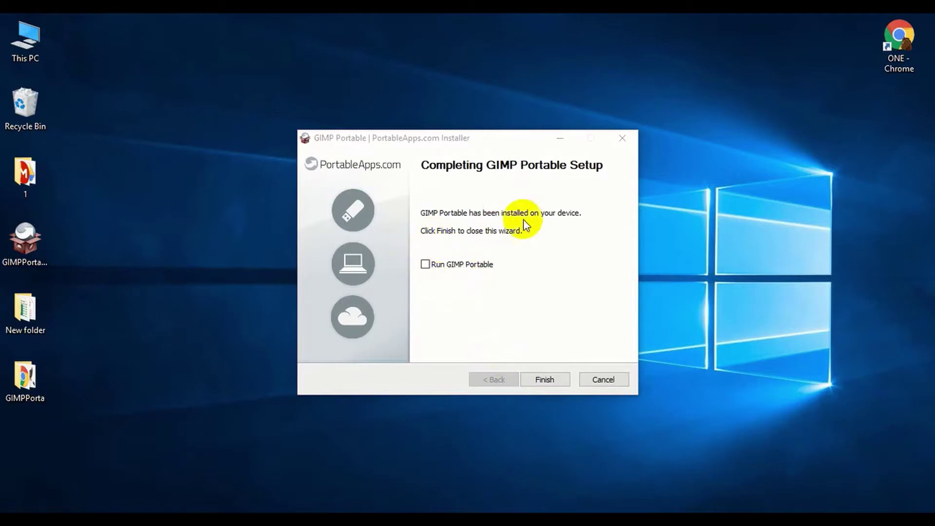
Enable Run GIMP Portable and finish the setup.
left_click(441, 264)
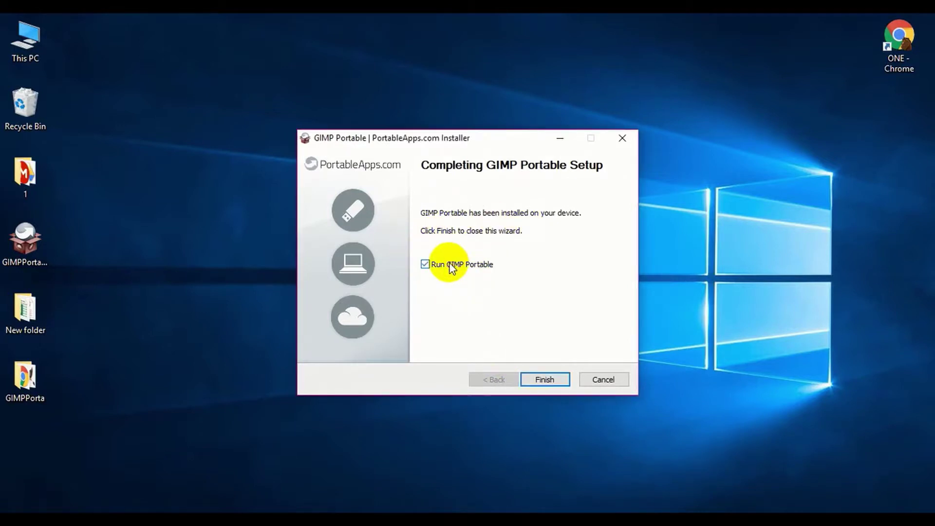
left_click(560, 379)
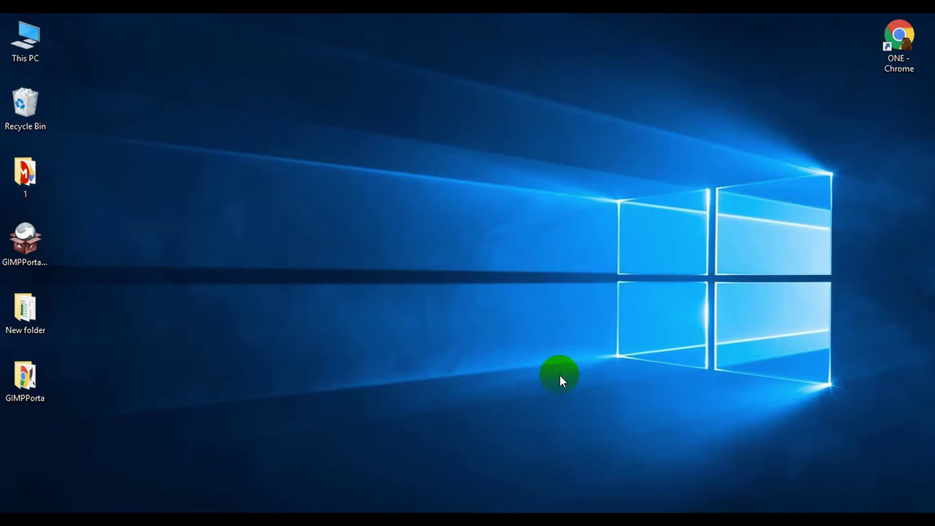
Refresh the desktop, open the GIMPPortable folder and select the GIMPPortable application.
right_click(520, 283)
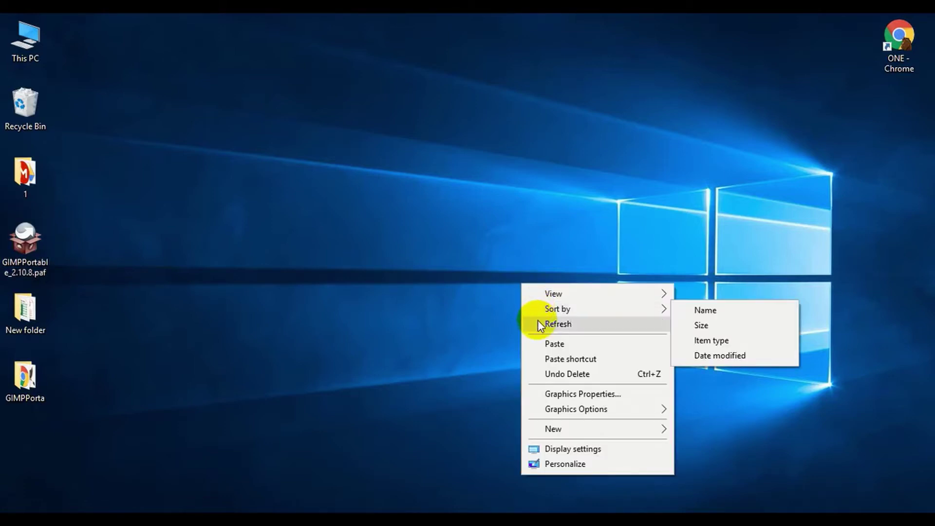
left_click(539, 323)
left_click(34, 382)
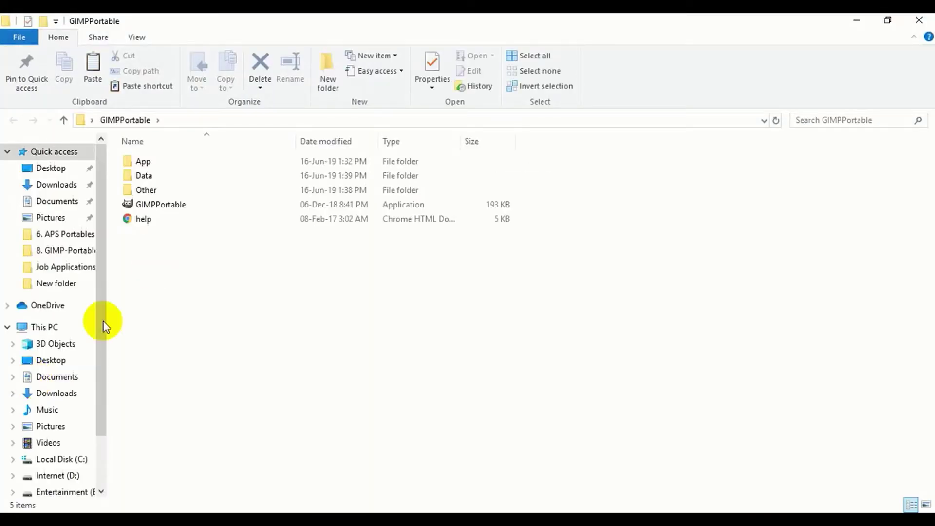
left_click(168, 203)
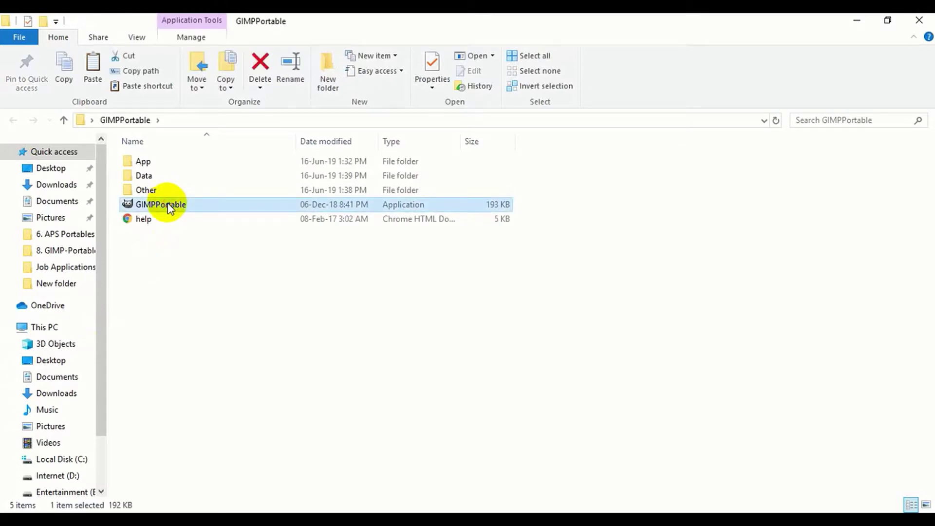
Launch GIMPPortable and close the Explorer window while GIMP 2.10 loads.
double_click(167, 204)
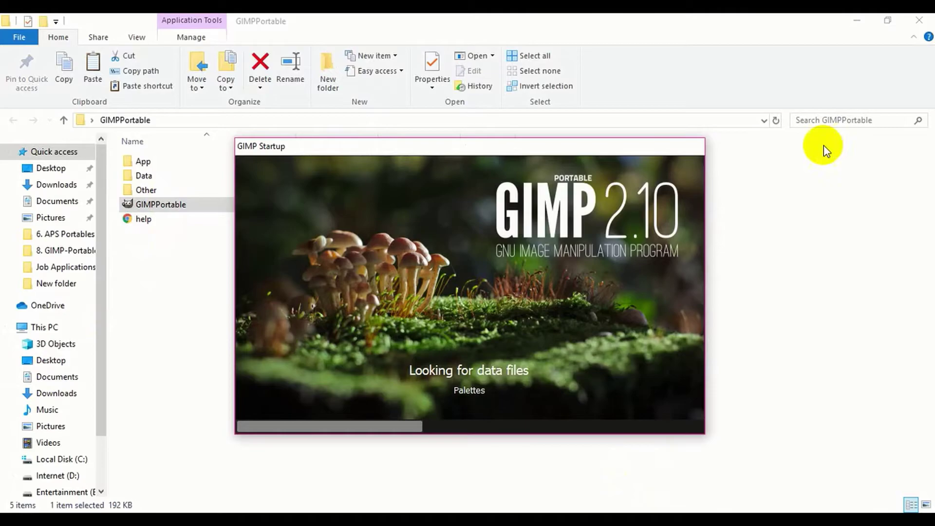
left_click(915, 19)
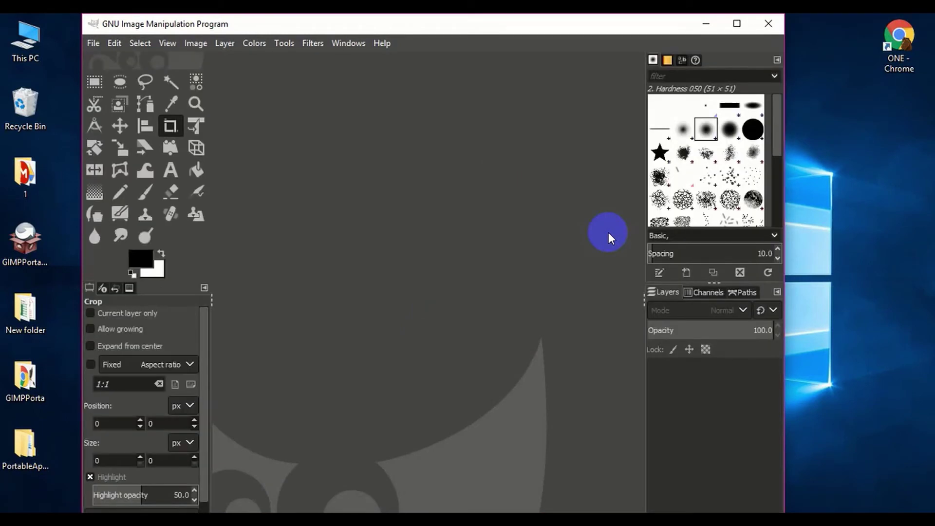
Maximize the GIMP window and select the Text tool (Sans-serif, 62 px).
left_click(737, 25)
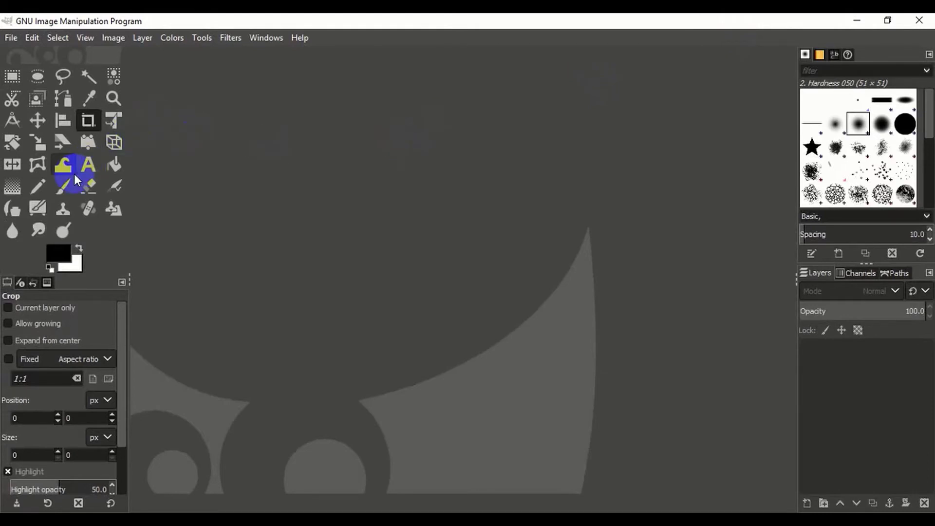
left_click(86, 167)
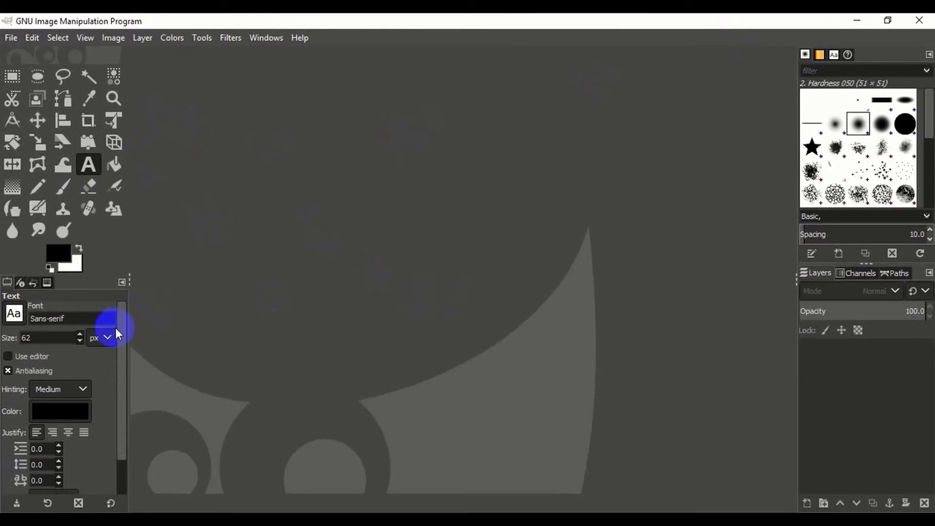
left_click_drag(120, 333, 130, 292)
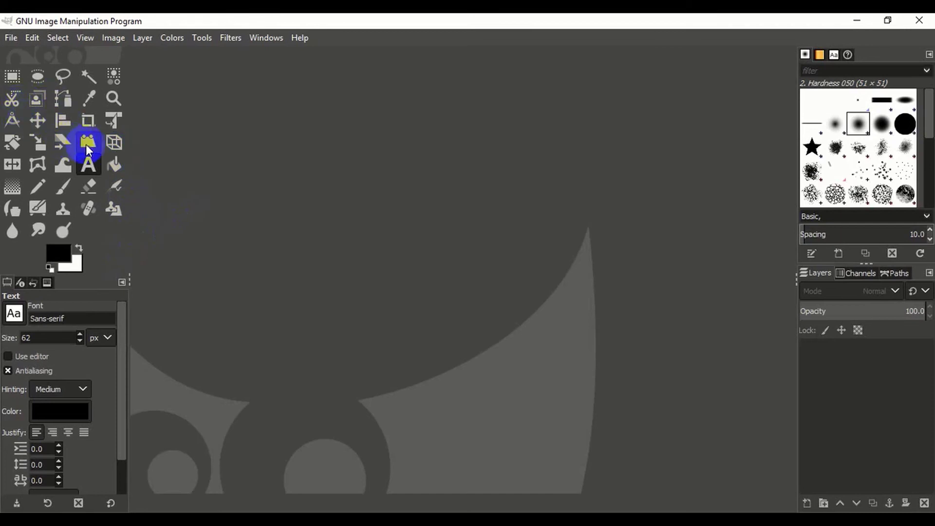
Browse the canvas File menu, dismiss it, and close GIMP back to the desktop.
left_click(555, 266)
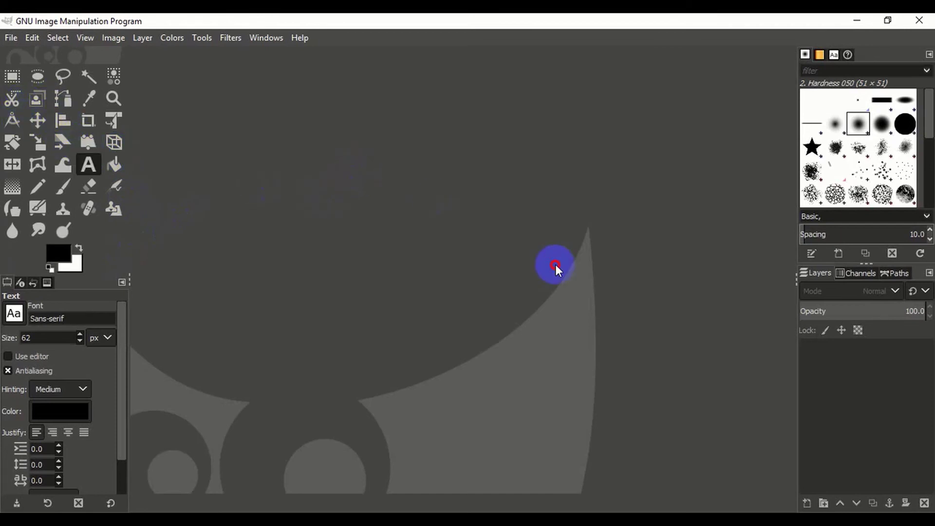
right_click(559, 266)
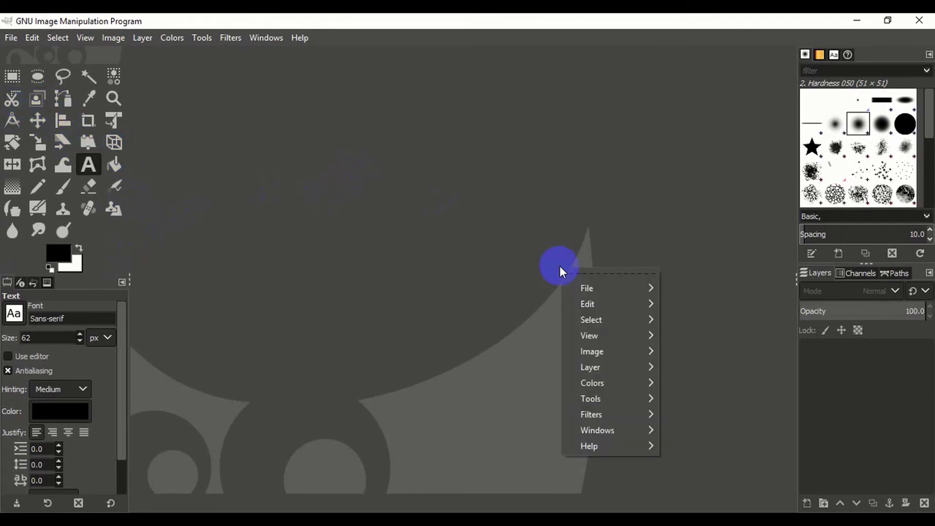
left_click(584, 288)
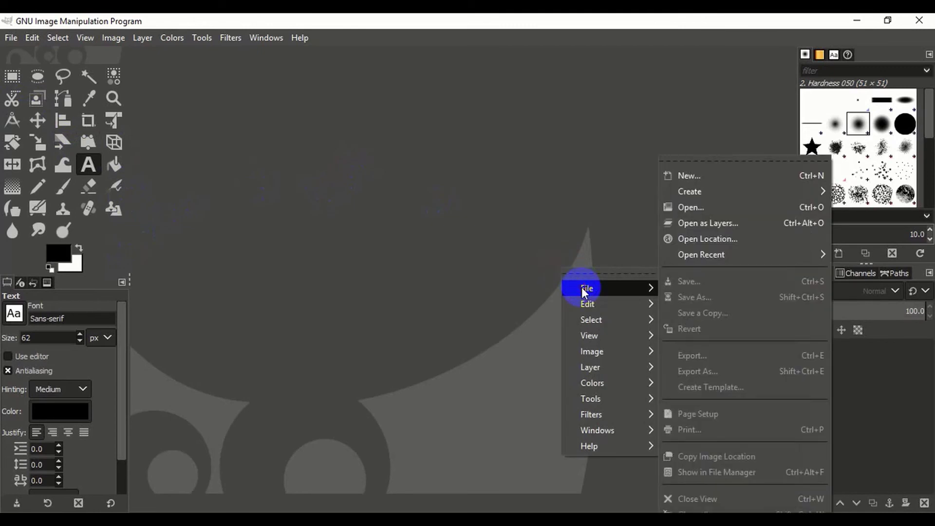
mouse_move(597, 303)
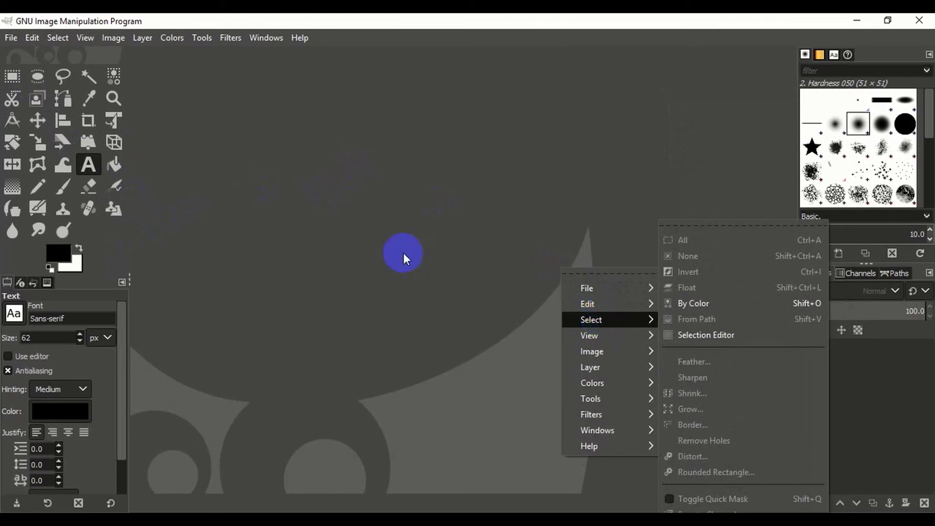
left_click(403, 253)
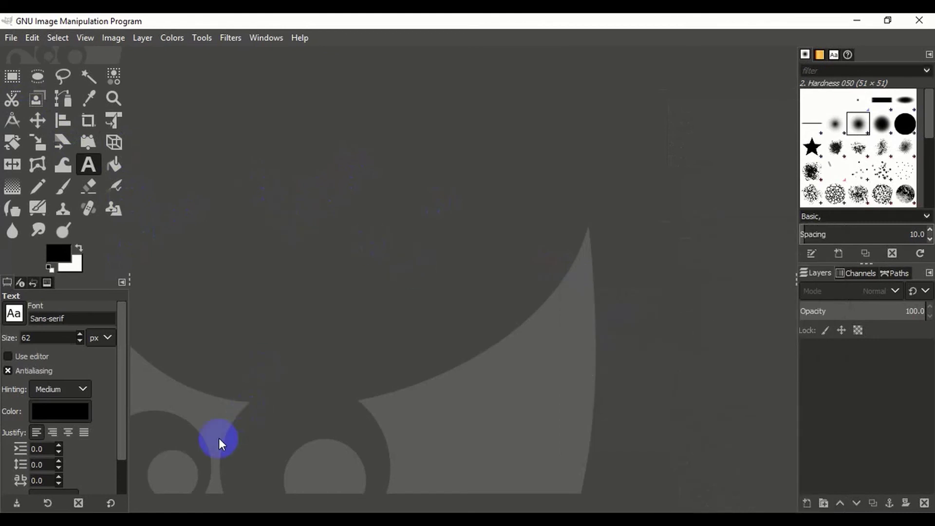
left_click(922, 19)
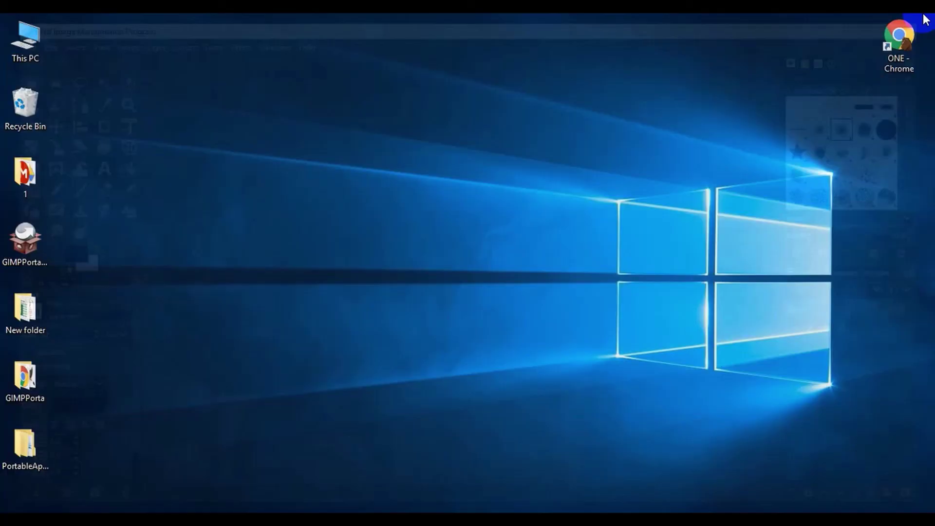
right_click(399, 136)
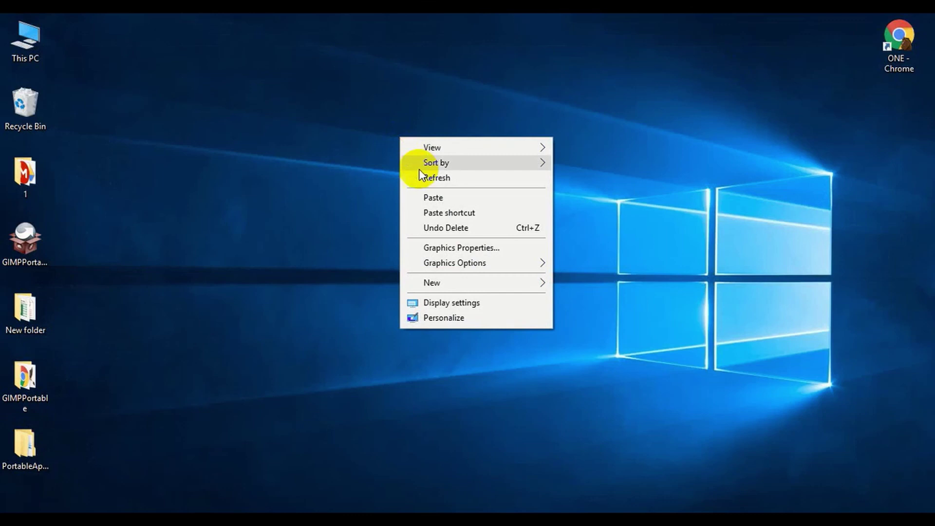